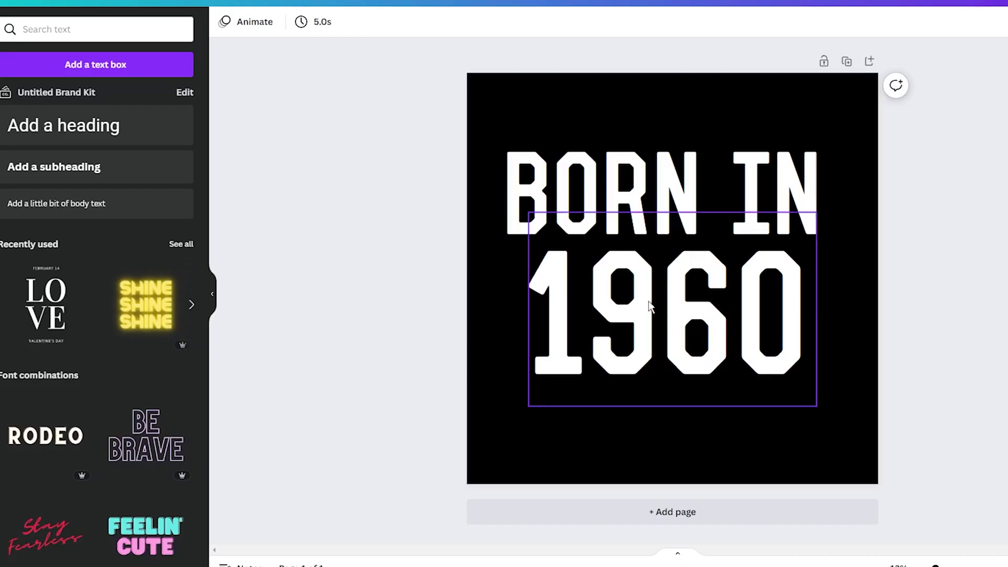
Move the 1960 text slightly down-left and the BORN IN text down toward it, then deselect.
{"action": "left_click_drag", "start_coordinate": [650, 304], "coordinate": [646, 309]}
{"action": "left_click_drag", "start_coordinate": [616, 179], "coordinate": [614, 183]}
{"action": "left_click", "coordinate": [377, 216]}
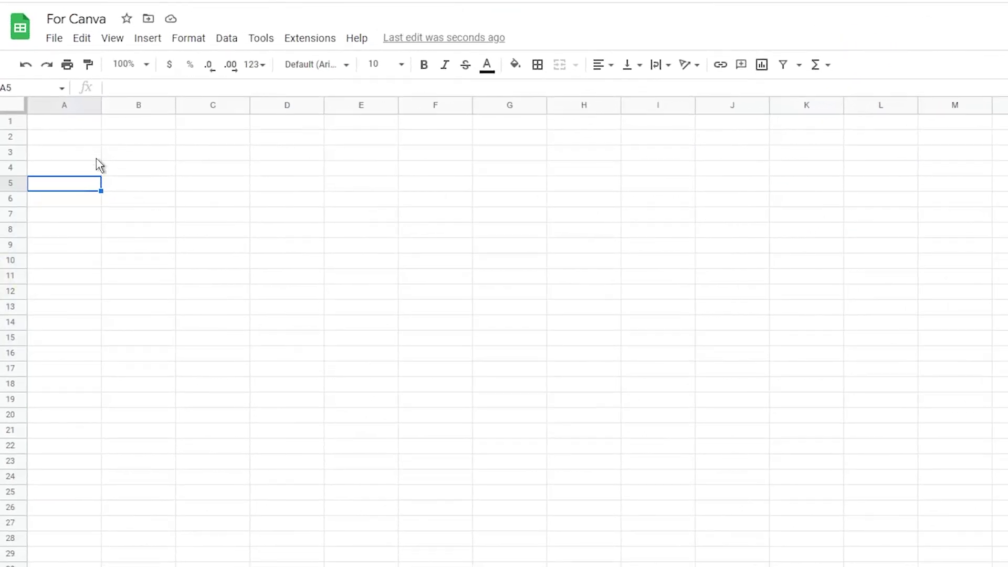
Enter 1960 in A1 and 1961 in A2, then fill the series down to 1989 in row 30.
{"action": "left_click", "coordinate": [68, 125]}
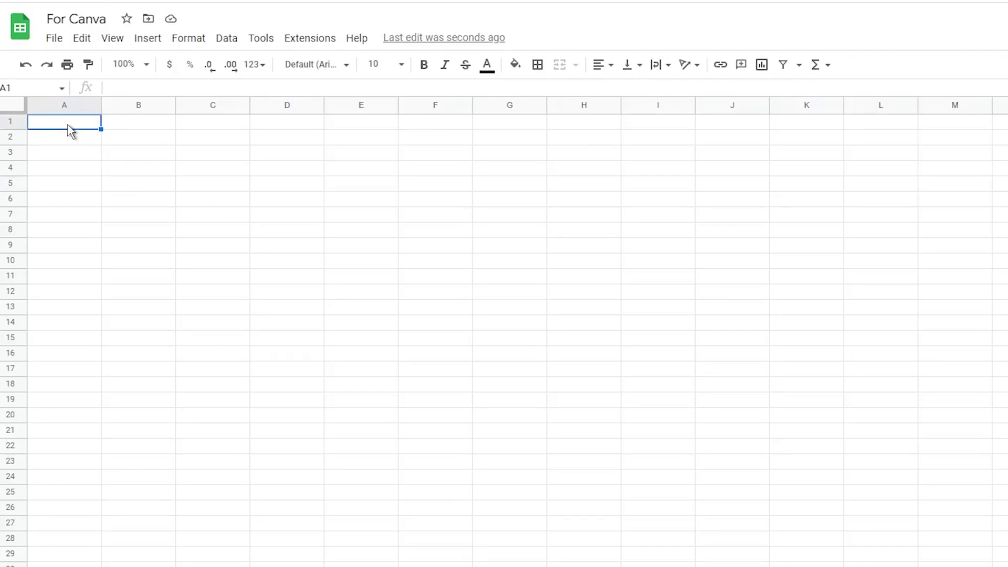
{"action": "type", "text": "1960"}
{"action": "key", "text": "Return"}
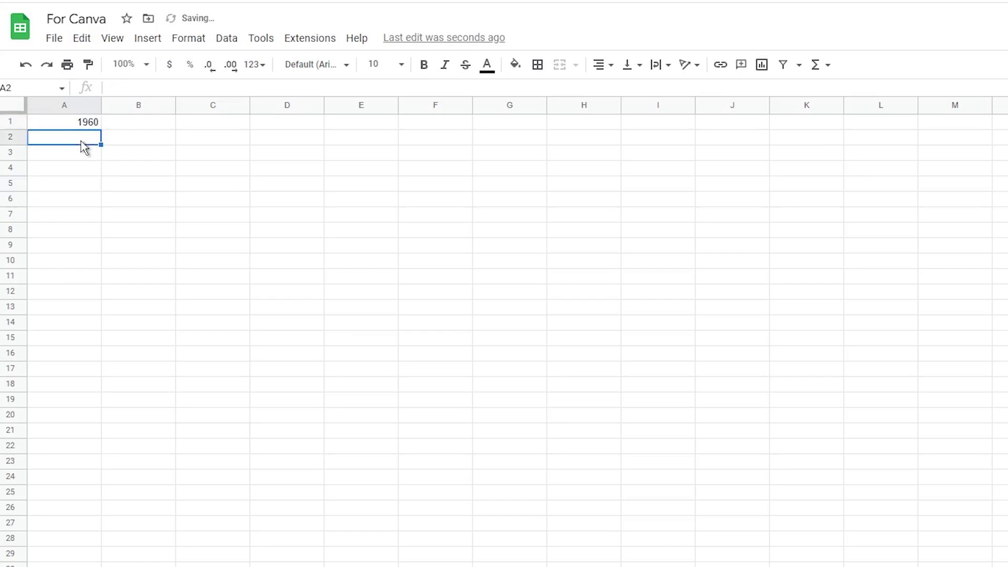
{"action": "type", "text": "1961"}
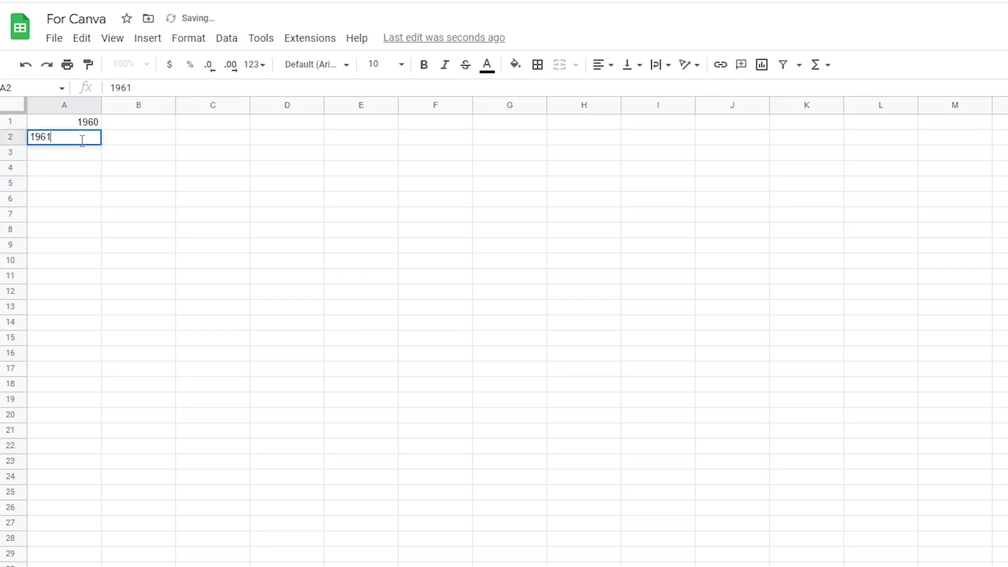
{"action": "key", "text": "Return"}
{"action": "left_click", "coordinate": [67, 126]}
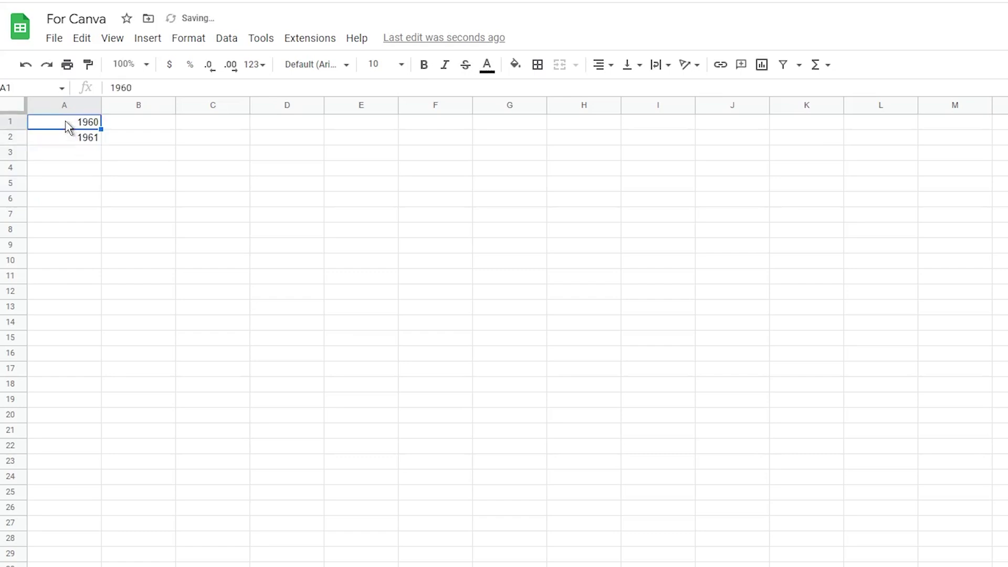
{"action": "left_click", "coordinate": [83, 143], "text": "shift"}
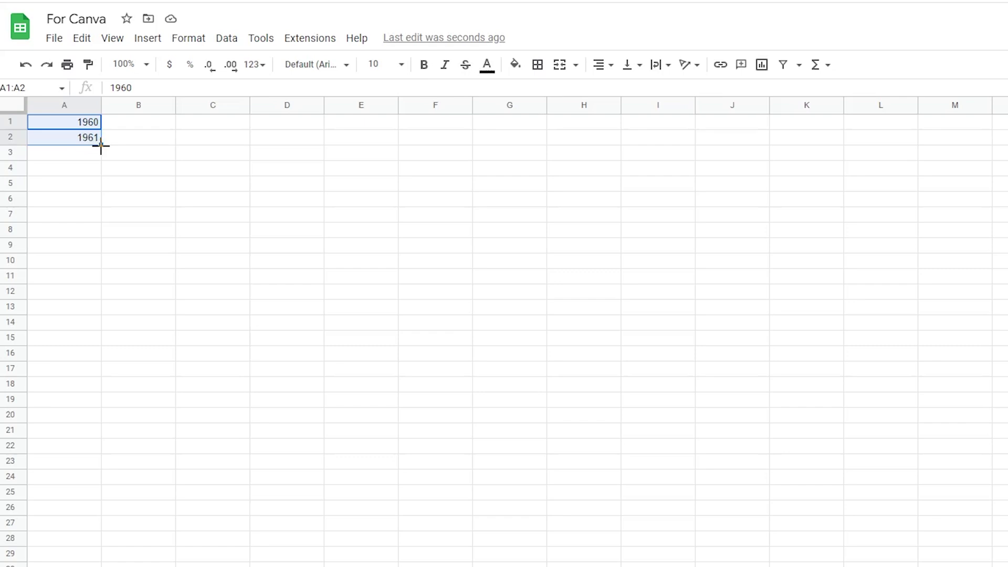
{"action": "left_click_drag", "start_coordinate": [101, 143], "coordinate": [62, 565]}
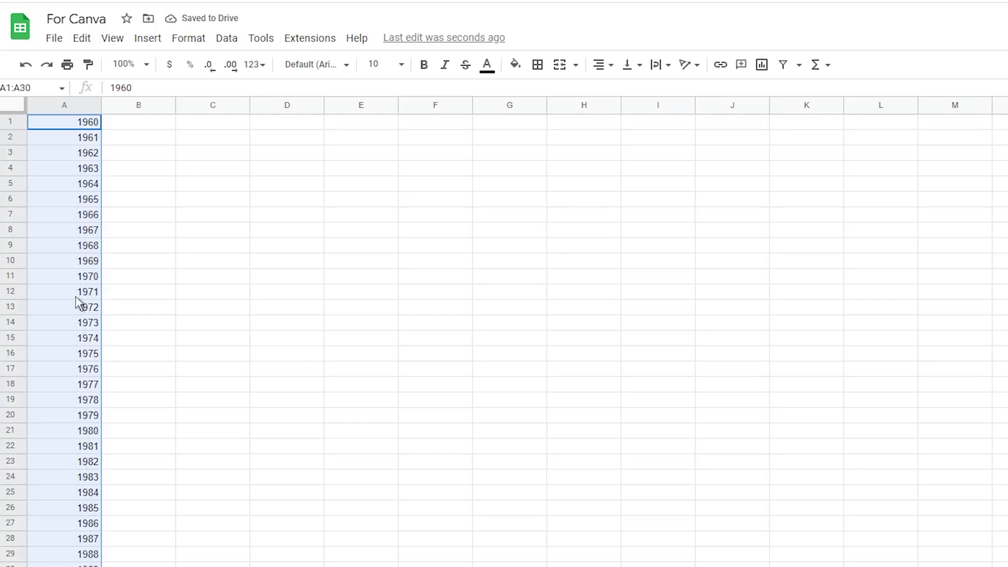
Download the year sheet as a Comma Separated Values (.csv) file via File > Download.
{"action": "left_click", "coordinate": [60, 42]}
{"action": "mouse_move", "coordinate": [224, 227]}
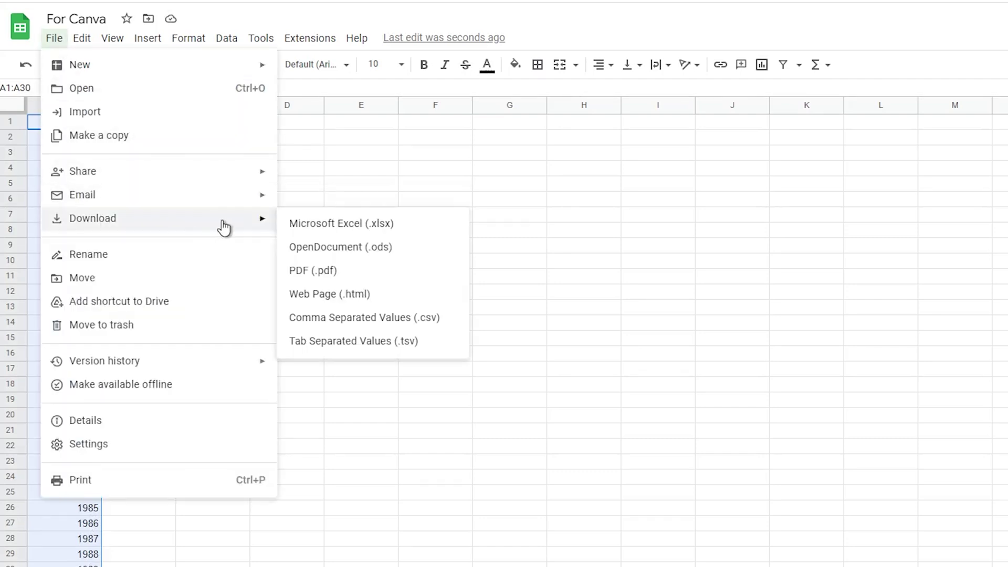
{"action": "left_click", "coordinate": [370, 324]}
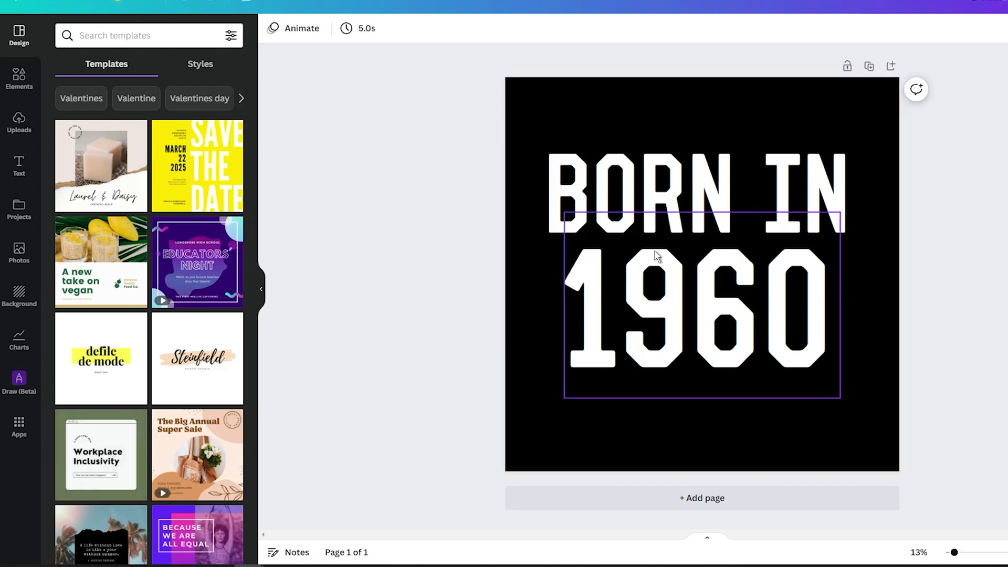
Start Bulk create from Apps and upload the 'For Canva - Sheet1' CSV from Downloads.
{"action": "left_click", "coordinate": [19, 427]}
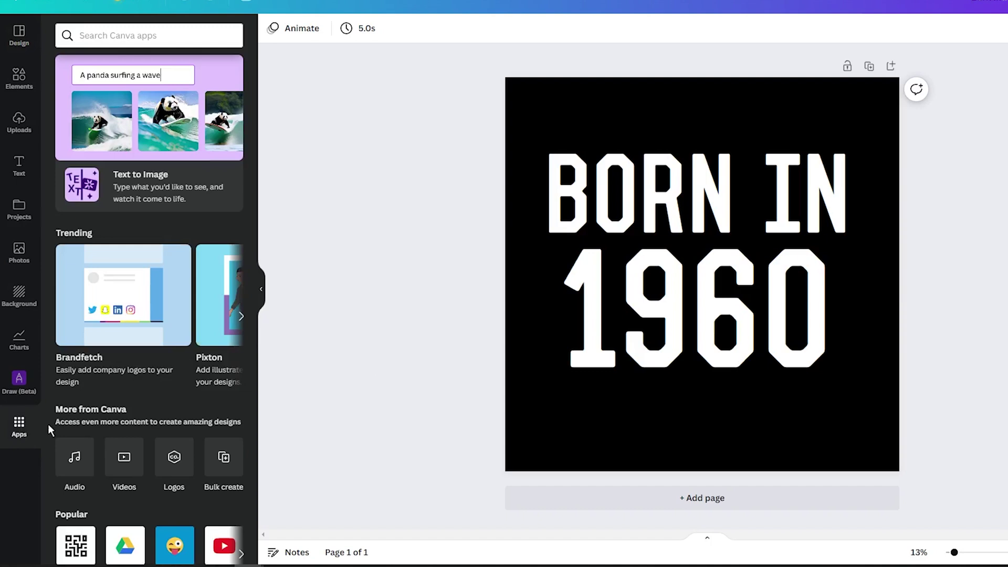
{"action": "left_click", "coordinate": [225, 460]}
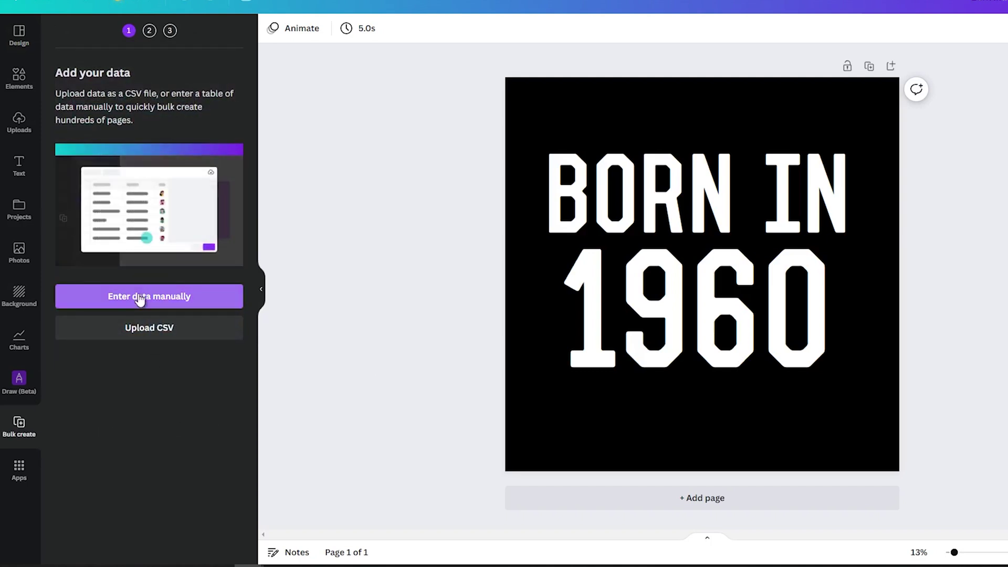
{"action": "left_click", "coordinate": [139, 327]}
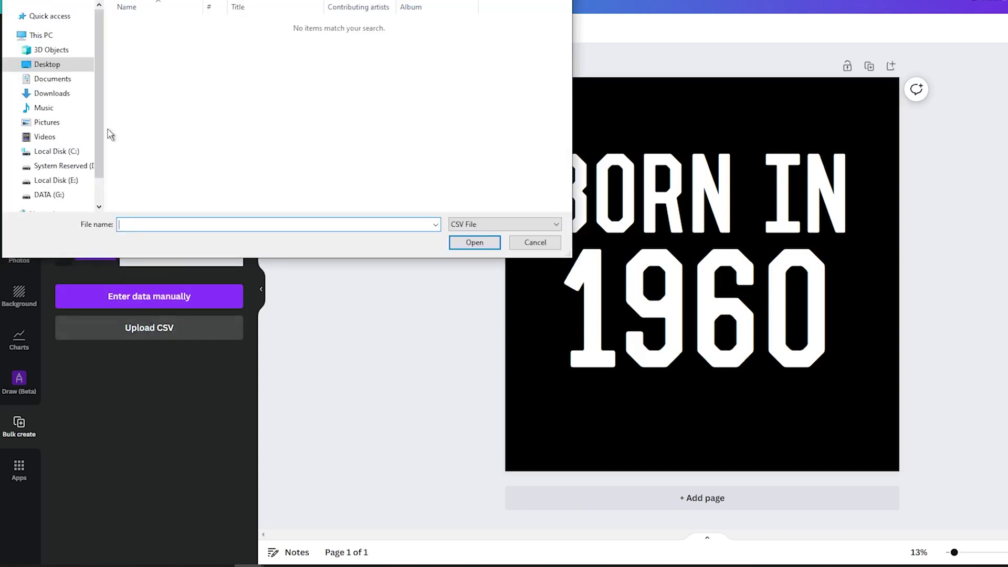
{"action": "left_click", "coordinate": [58, 94]}
{"action": "left_click", "coordinate": [134, 69]}
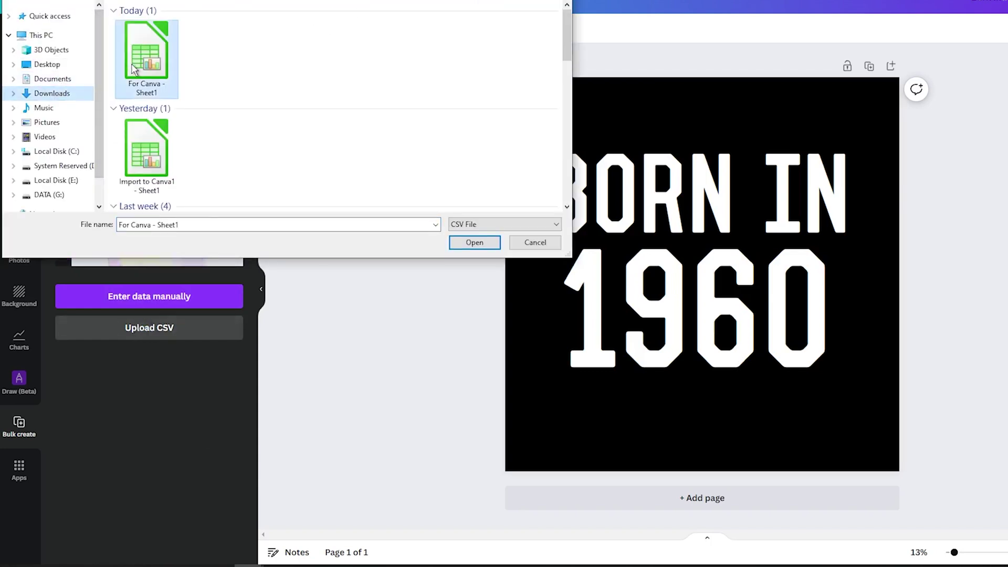
{"action": "double_click", "coordinate": [134, 69]}
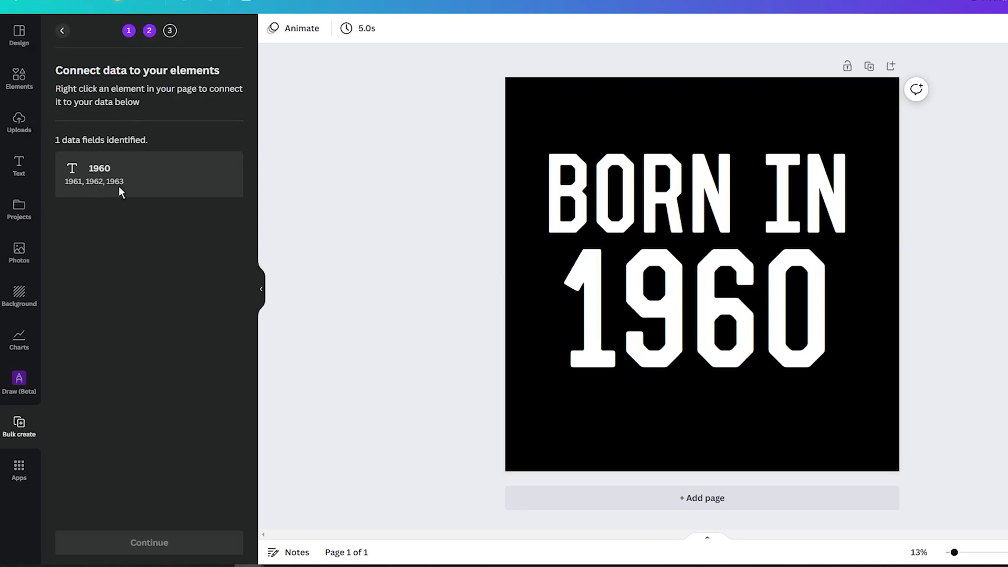
Connect the 1960 year text to the CSV's 1960 data field.
{"action": "left_click", "coordinate": [670, 324]}
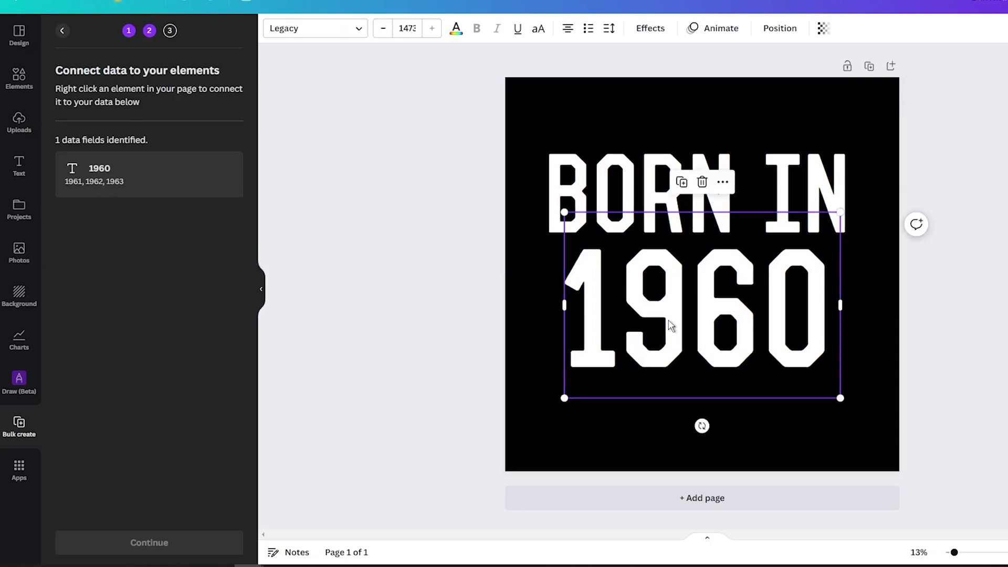
{"action": "left_click", "coordinate": [722, 182]}
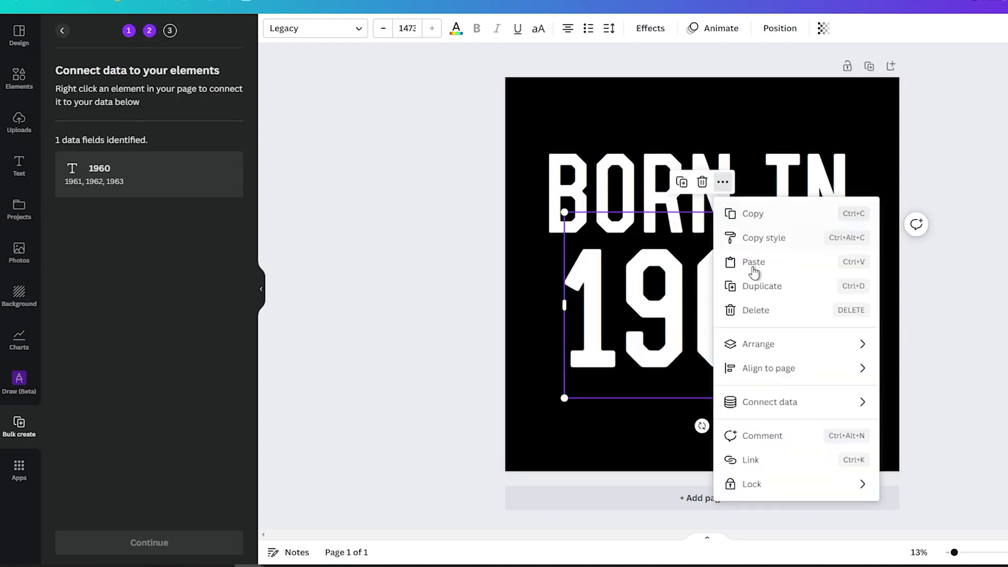
{"action": "mouse_move", "coordinate": [782, 407]}
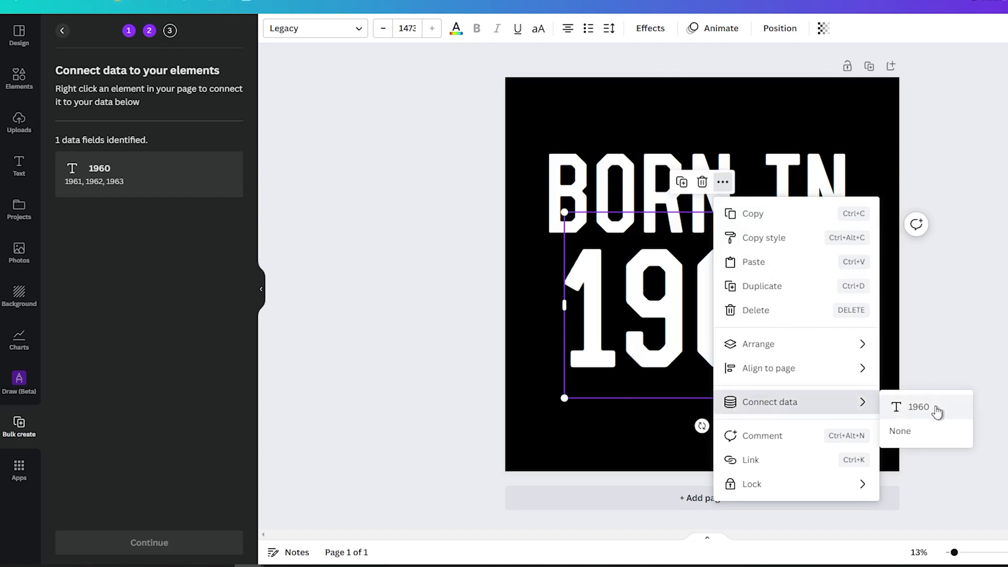
{"action": "left_click", "coordinate": [919, 407]}
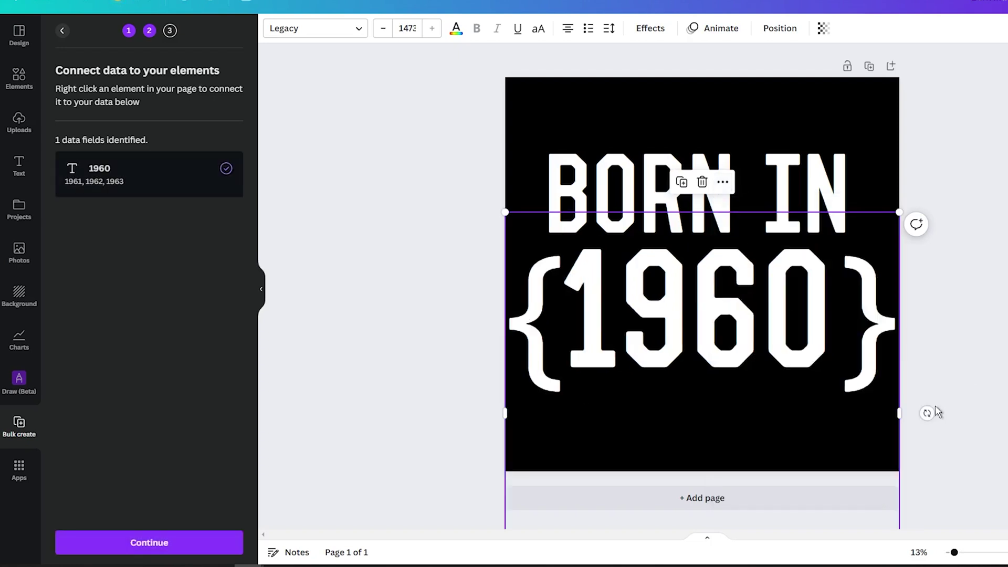
Continue and generate 29 pages, one per year from 1961 to 1989.
{"action": "left_click", "coordinate": [168, 543]}
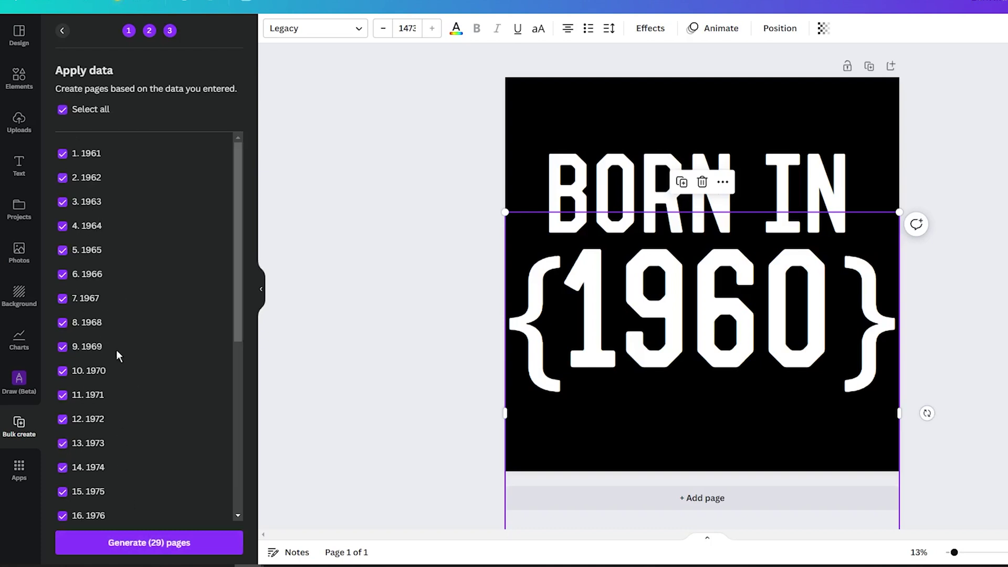
{"action": "scroll", "coordinate": [145, 276], "scroll_direction": "down", "scroll_amount": 5}
{"action": "scroll", "coordinate": [146, 277], "scroll_direction": "down", "scroll_amount": 1}
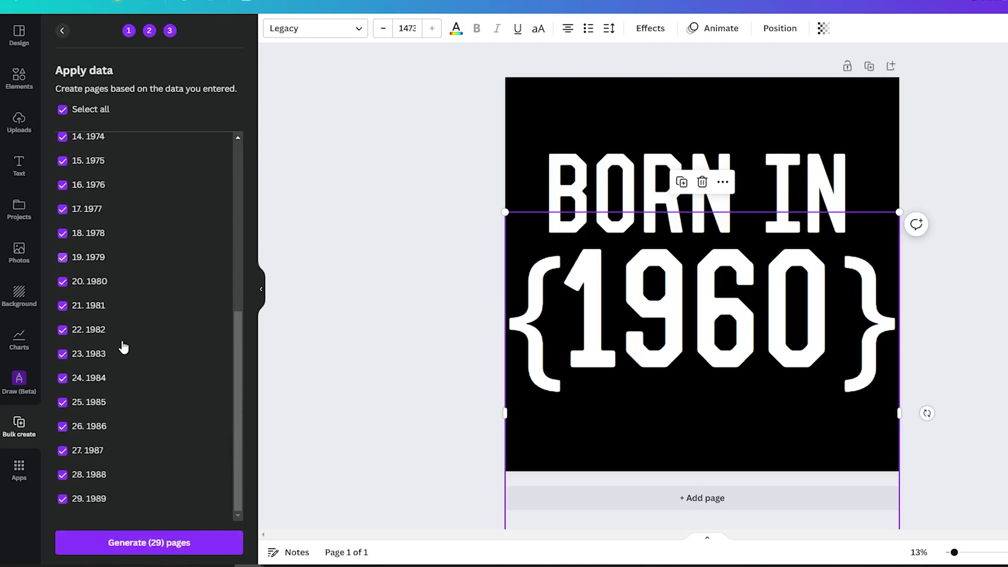
{"action": "left_click", "coordinate": [152, 543]}
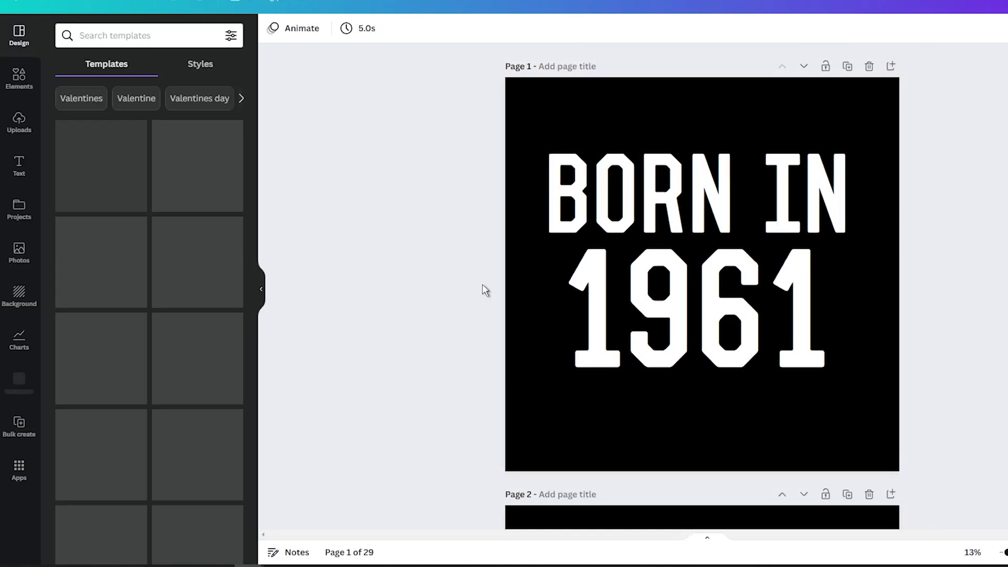
Scroll through the generated year pages down to page 15.
{"action": "scroll", "coordinate": [606, 298], "scroll_direction": "down", "scroll_amount": 10}
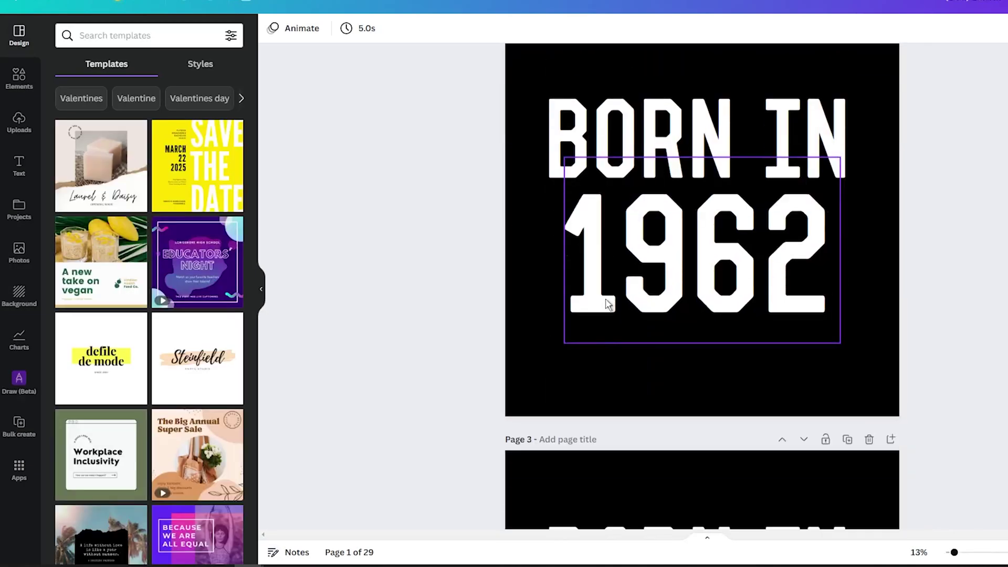
{"action": "scroll", "coordinate": [606, 298], "scroll_direction": "down", "scroll_amount": 12}
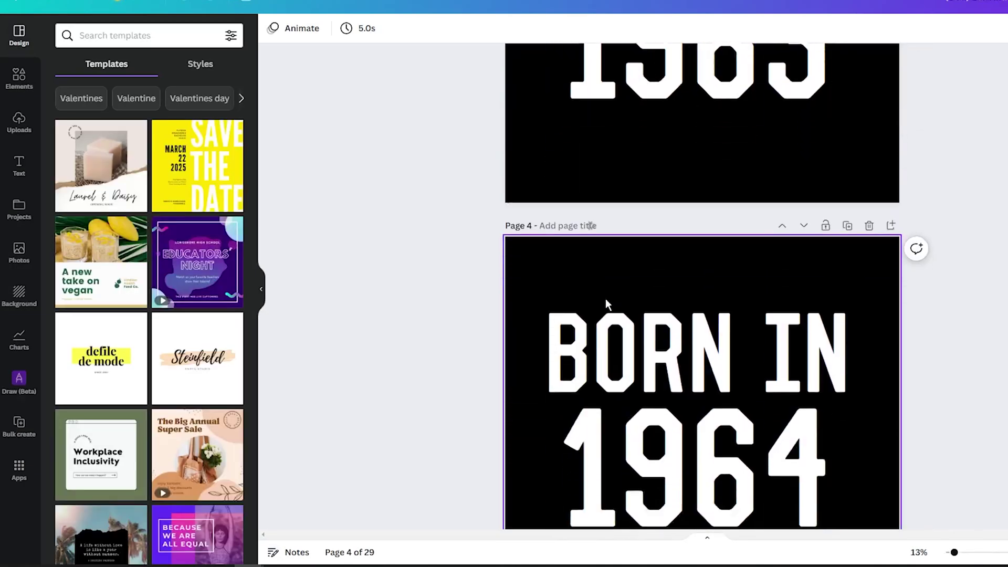
{"action": "scroll", "coordinate": [606, 300], "scroll_direction": "down", "scroll_amount": 15}
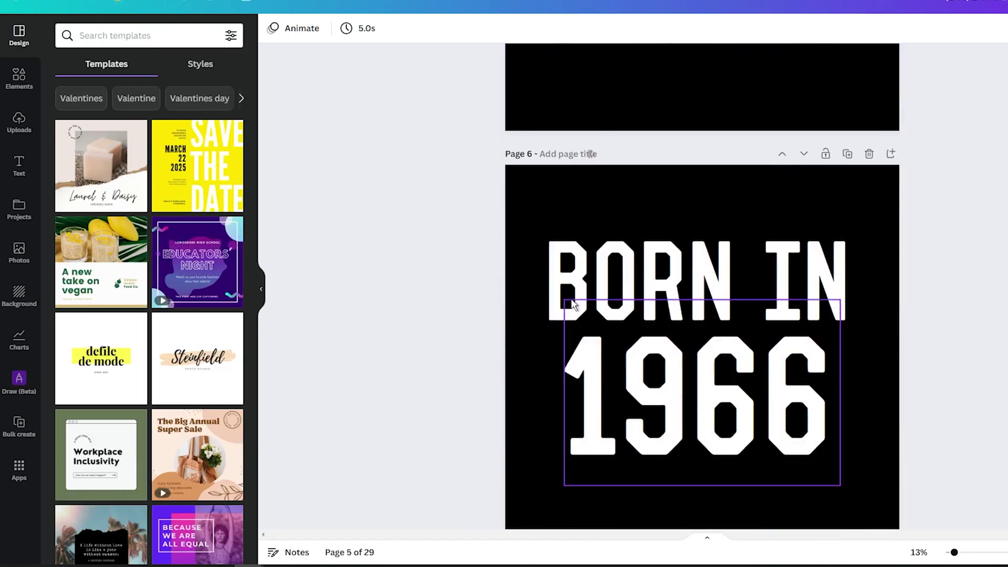
{"action": "scroll", "coordinate": [572, 303], "scroll_direction": "down", "scroll_amount": 14}
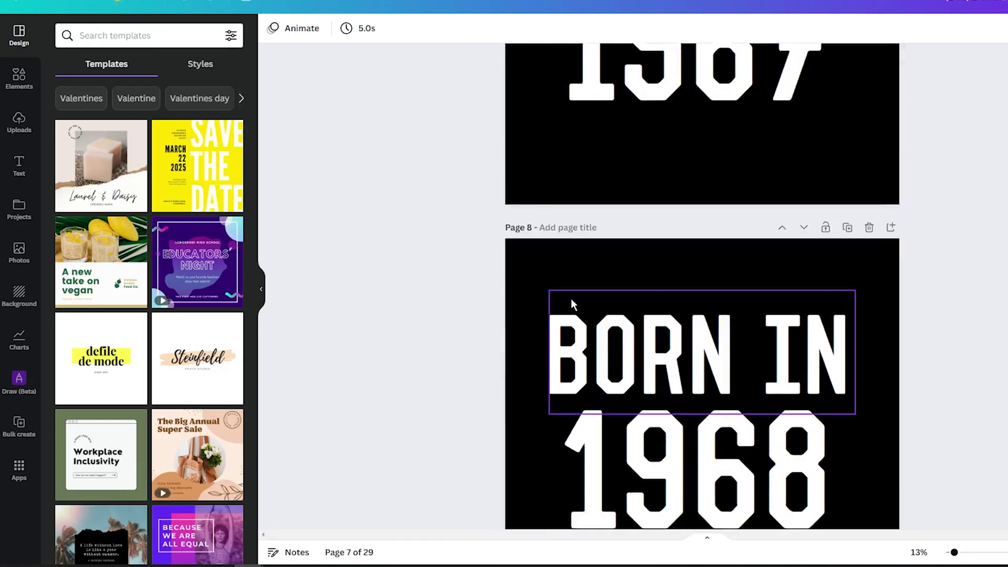
{"action": "scroll", "coordinate": [571, 301], "scroll_direction": "down", "scroll_amount": 7}
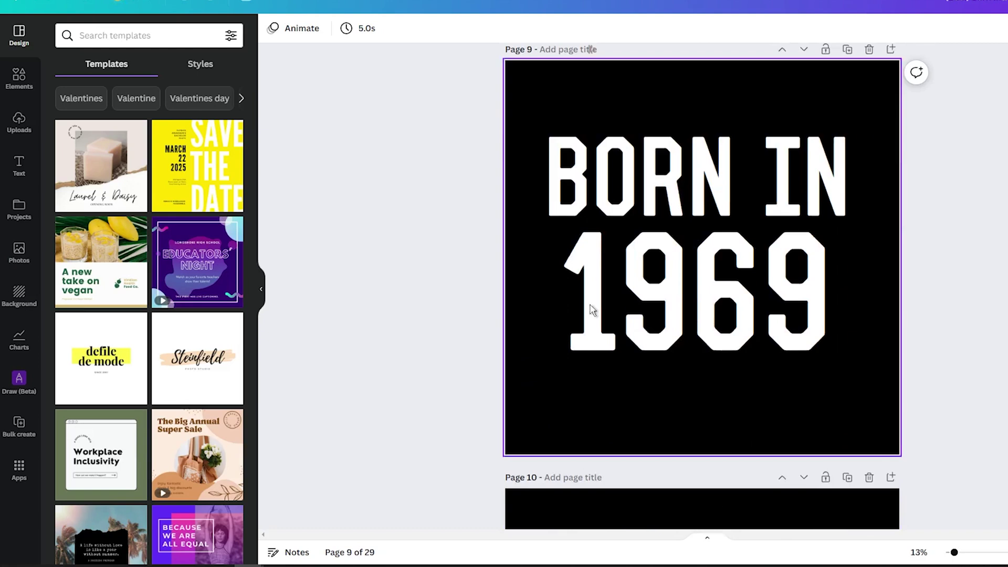
{"action": "scroll", "coordinate": [645, 318], "scroll_direction": "down", "scroll_amount": 14}
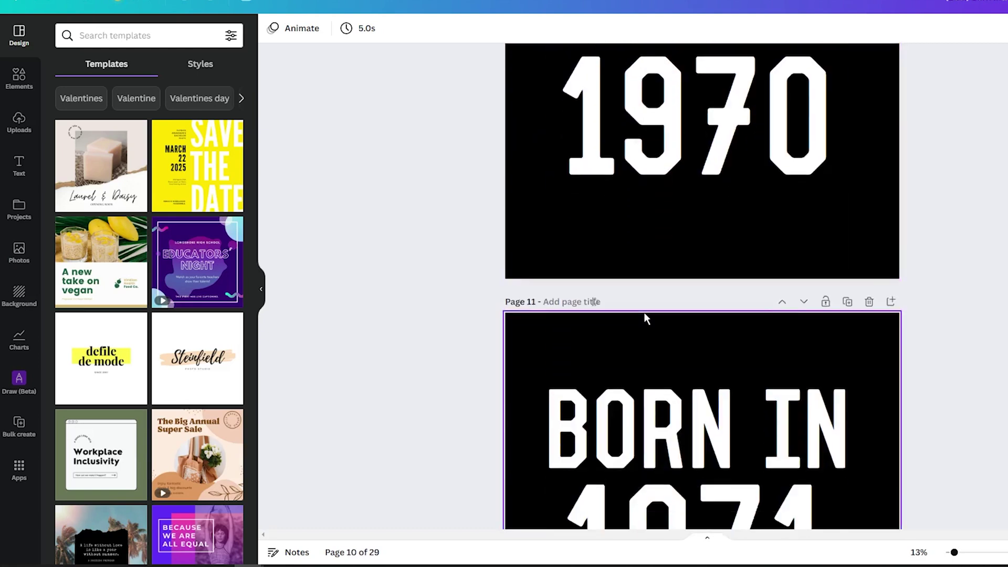
{"action": "scroll", "coordinate": [644, 318], "scroll_direction": "down", "scroll_amount": 10}
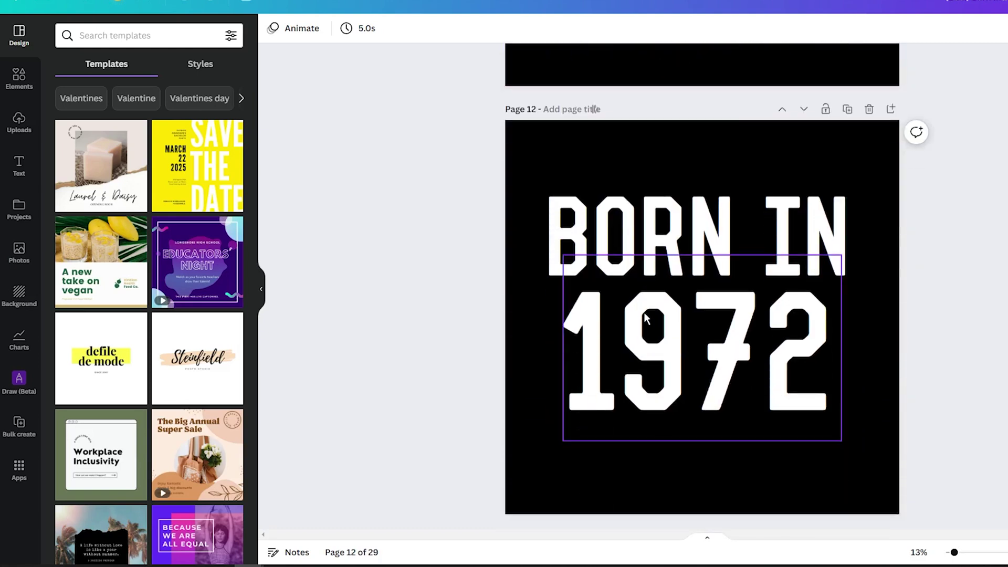
{"action": "scroll", "coordinate": [644, 317], "scroll_direction": "down", "scroll_amount": 2}
{"action": "scroll", "coordinate": [595, 252], "scroll_direction": "down", "scroll_amount": 10}
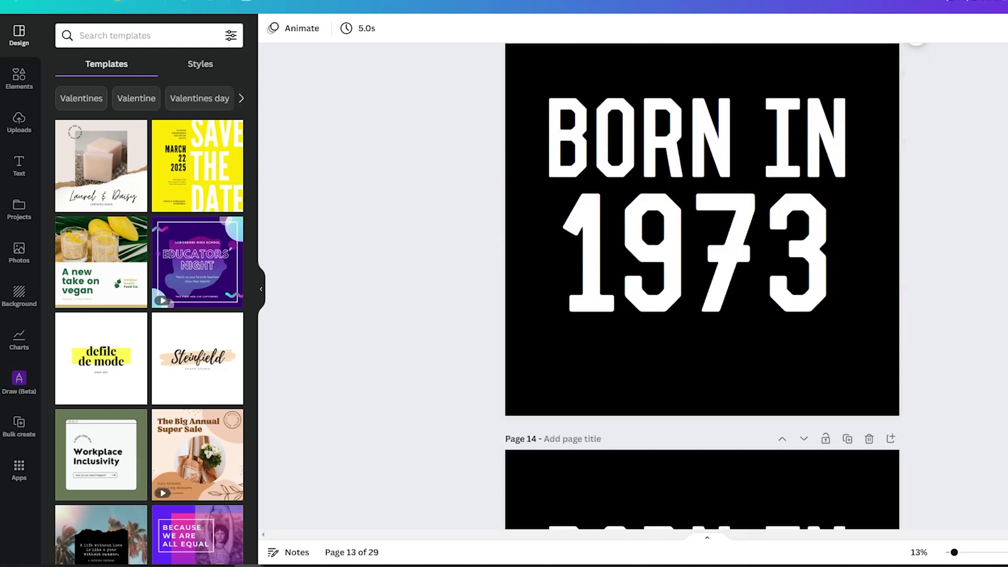
{"action": "scroll", "coordinate": [594, 438], "scroll_direction": "down", "scroll_amount": 15}
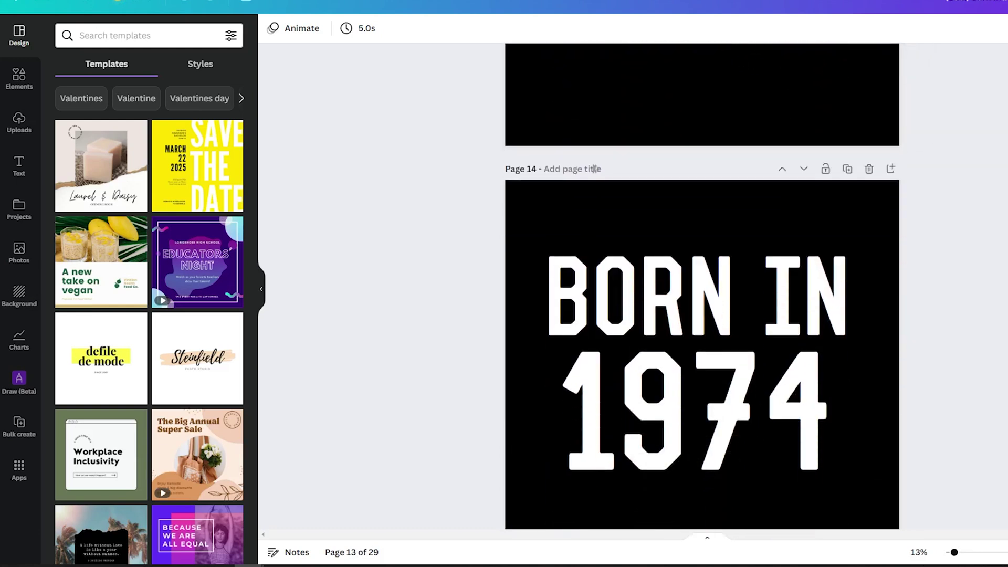
{"action": "scroll", "coordinate": [594, 444], "scroll_direction": "down", "scroll_amount": 15}
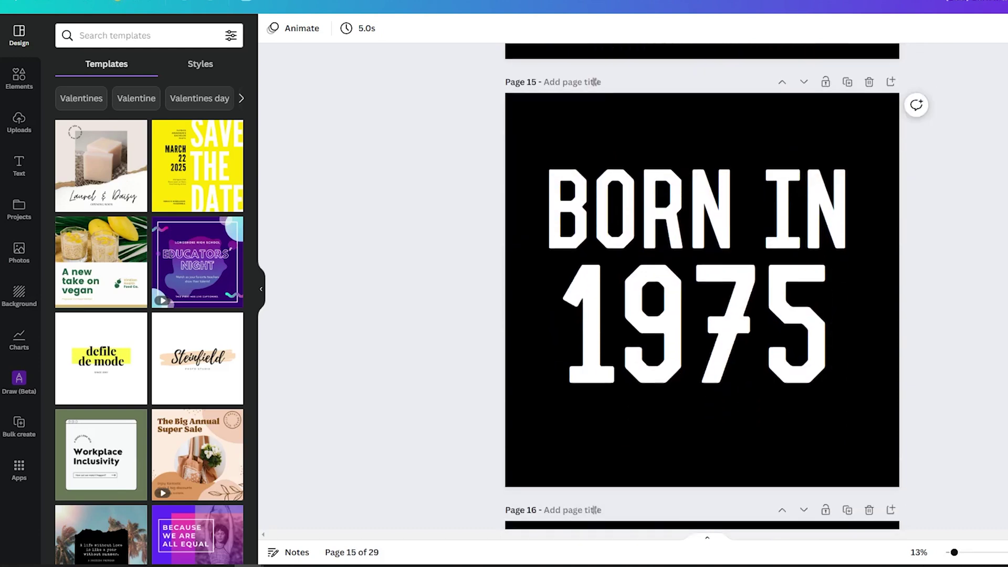
Snap the 1975 year on page 15 to the horizontal centre guide and deselect it.
{"action": "left_click", "coordinate": [694, 310]}
{"action": "left_click_drag", "start_coordinate": [693, 309], "coordinate": [690, 310]}
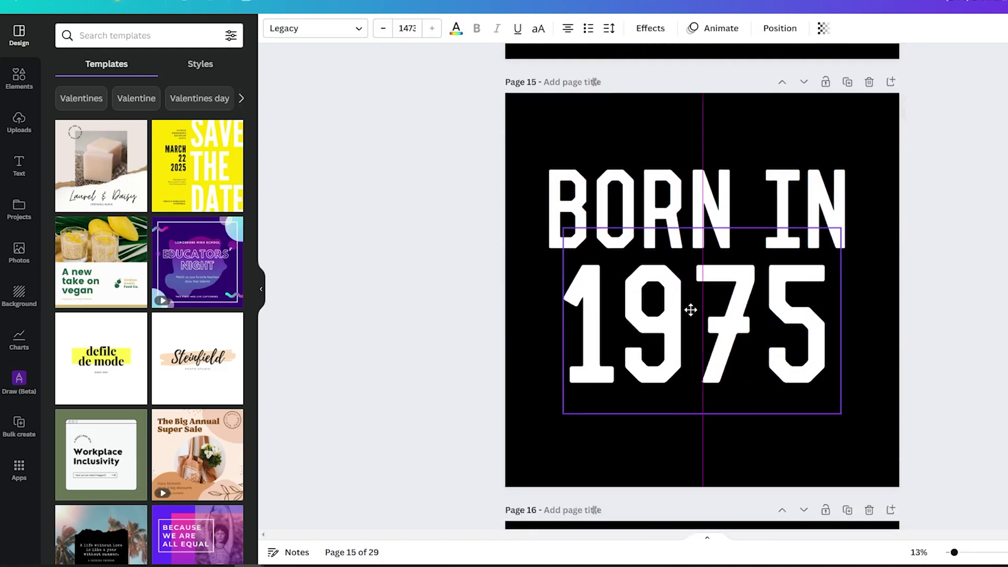
{"action": "left_click", "coordinate": [400, 263]}
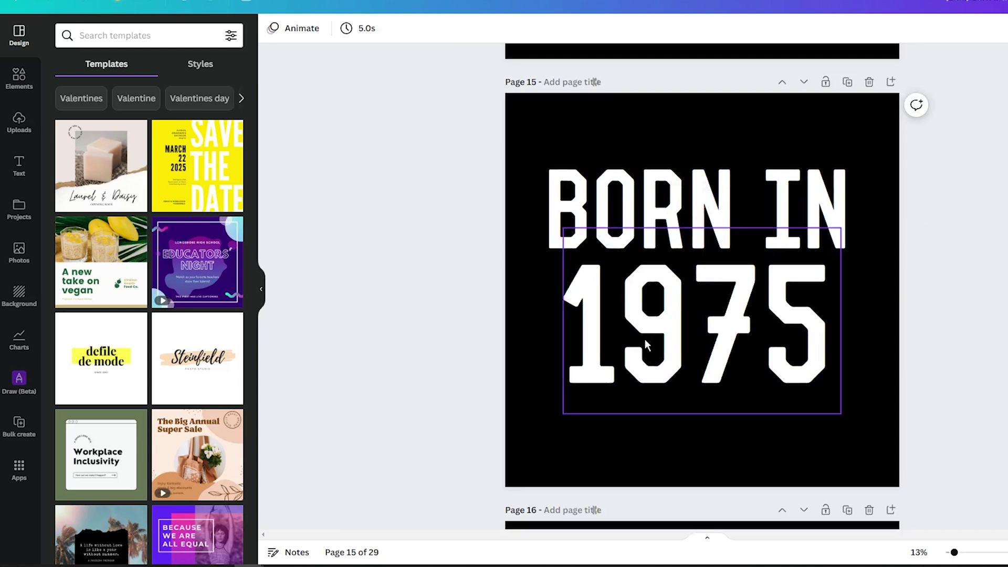